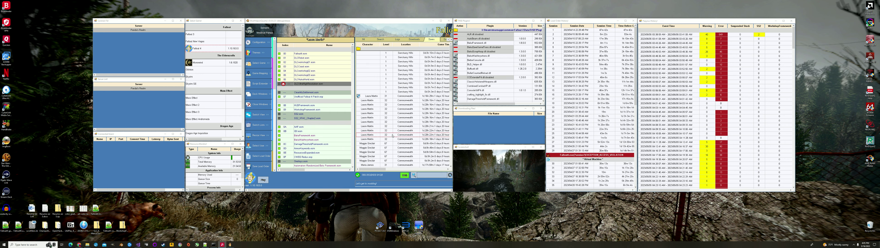
Select the level 32 Commonwealth save, check its file name, and open its More Information details
click(393, 135)
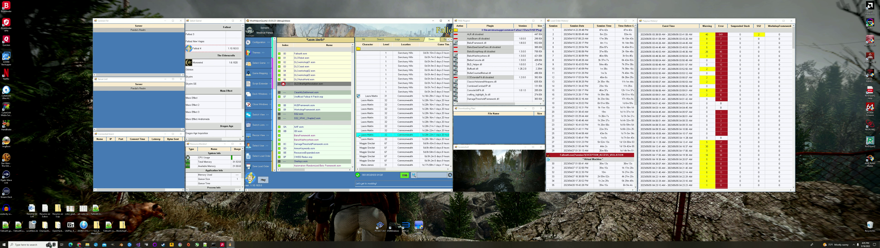
drag(373, 169, 425, 169)
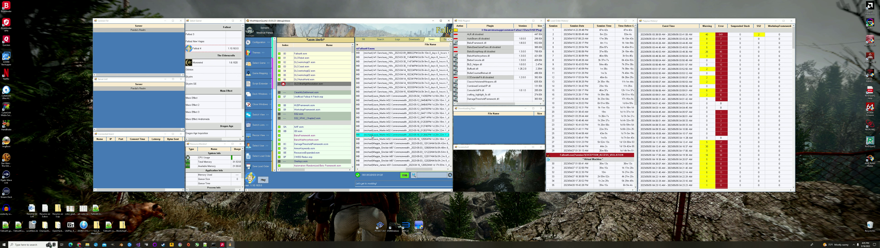
drag(414, 168, 366, 169)
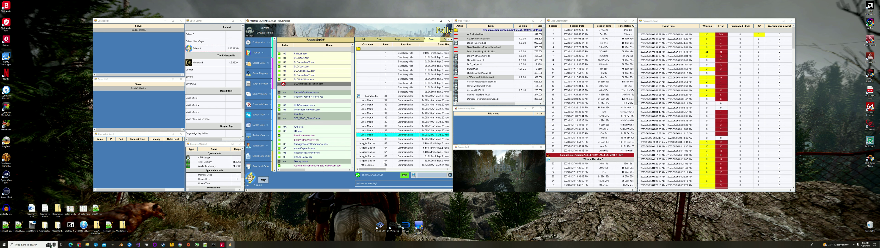
double_click(402, 135)
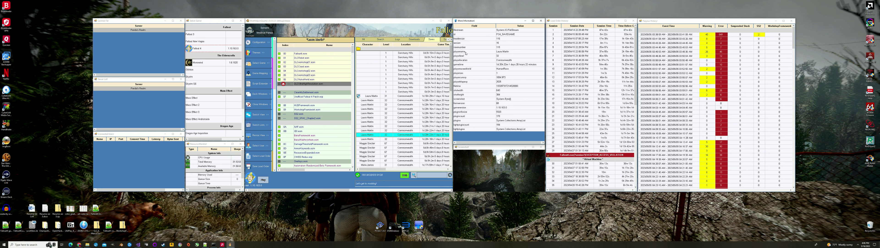
click(465, 53)
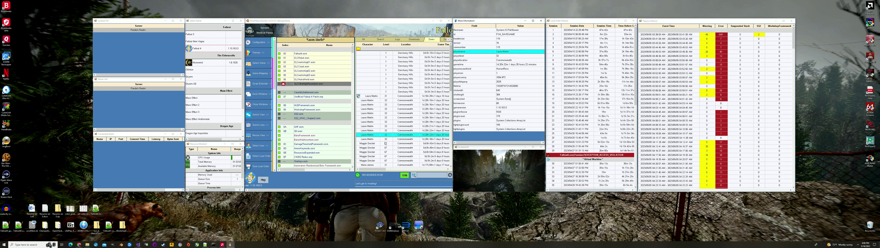
scroll(409, 135, right, 5)
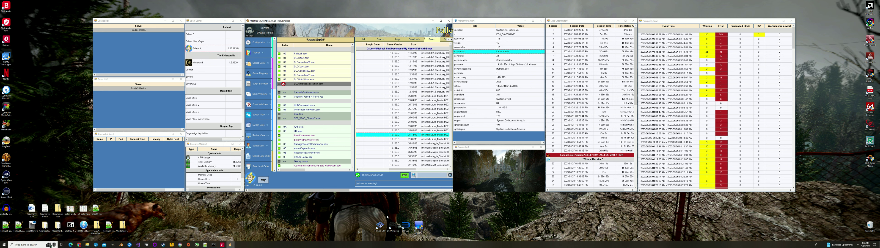
drag(403, 169, 372, 171)
Load the level 32 Commonwealth save into ReSaver with Use Resaver and dismiss Save Read
right_click(394, 135)
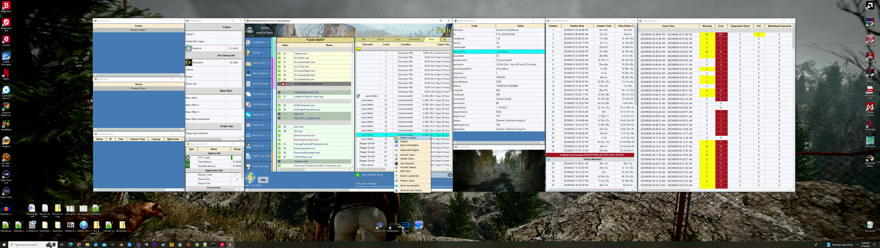
click(413, 164)
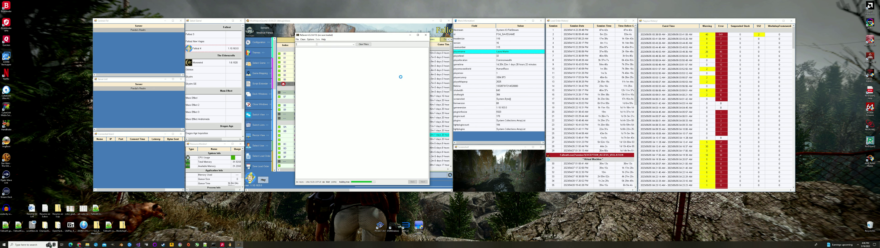
click(363, 118)
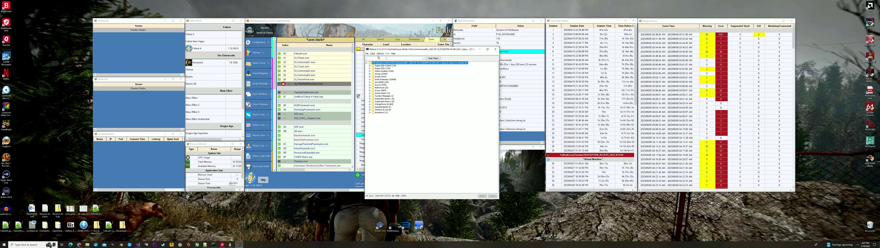
click(367, 54)
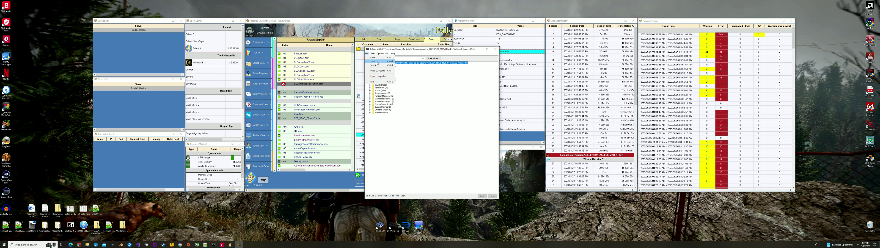
Write the save back with File > Save and confirm the Save Written dialog
click(377, 62)
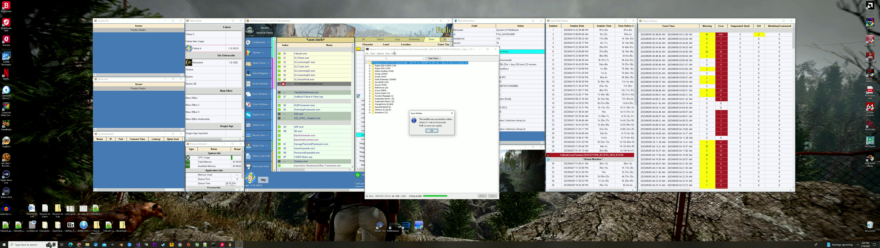
click(432, 130)
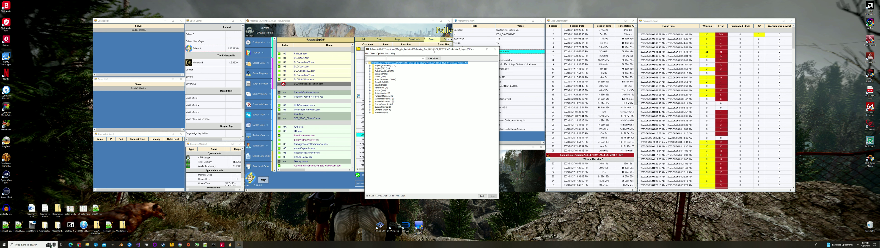
Close ReSaver, reselect the level 32 Commonwealth save, and scroll across to its file name
drag(471, 52, 456, 34)
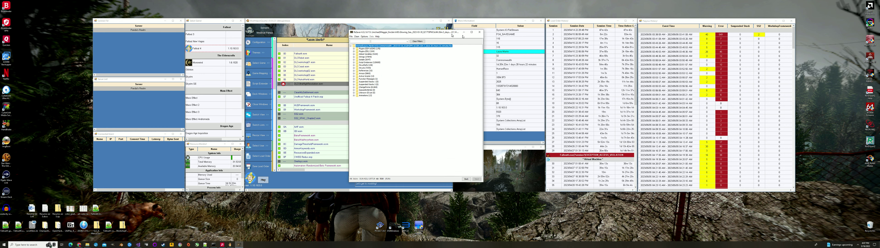
click(479, 31)
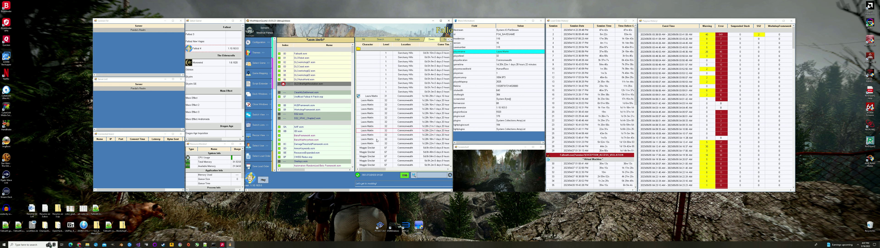
mouse_move(377, 139)
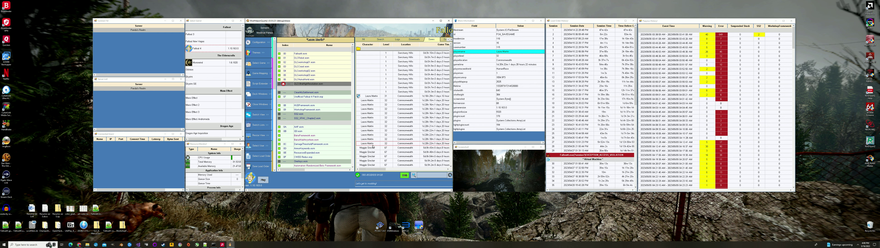
click(374, 144)
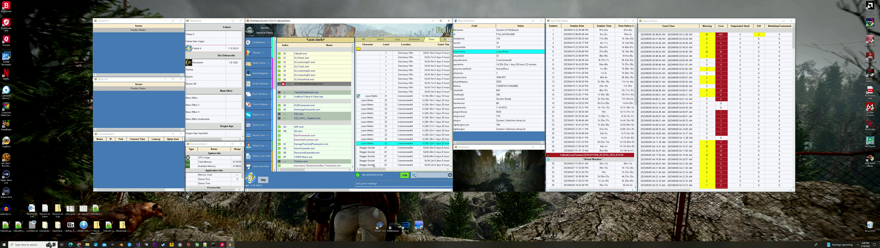
drag(373, 168, 415, 167)
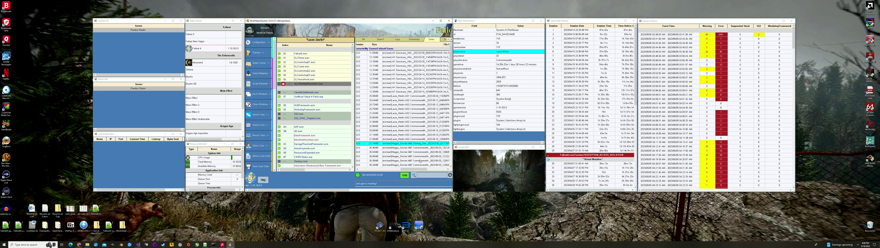
drag(415, 169, 378, 160)
Open the level 32 Commonwealth save in HxD via Edit Save, then select its playername field
right_click(377, 145)
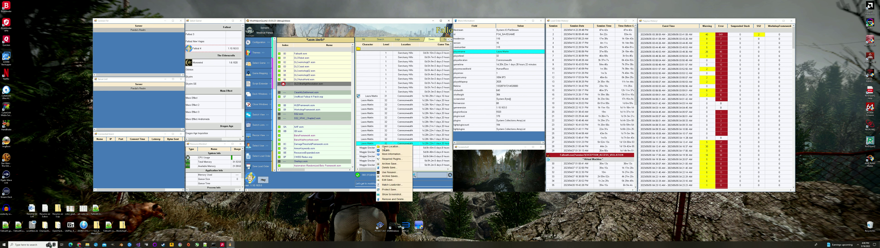
click(391, 180)
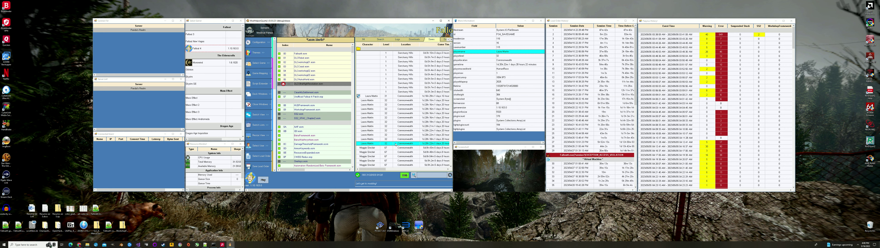
click(396, 144)
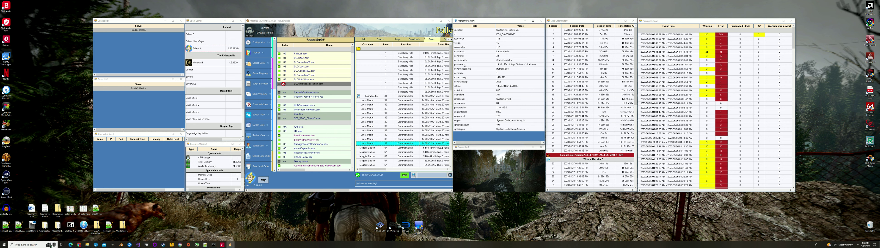
click(504, 53)
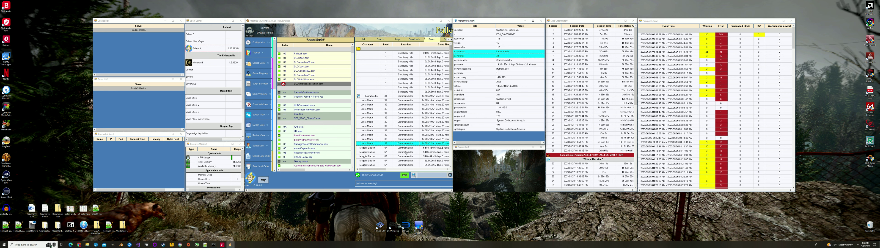
drag(371, 169, 436, 171)
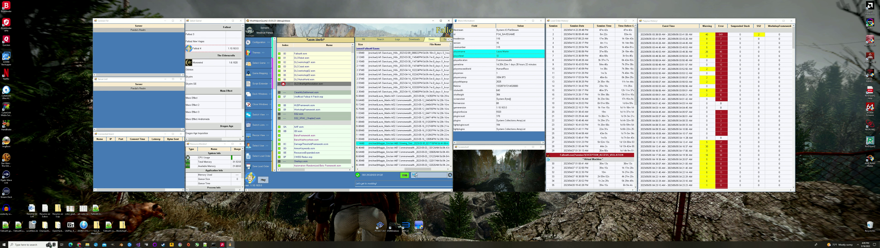
Delete the unwanted save from the list and disk with Remove and Delete
drag(416, 169, 376, 167)
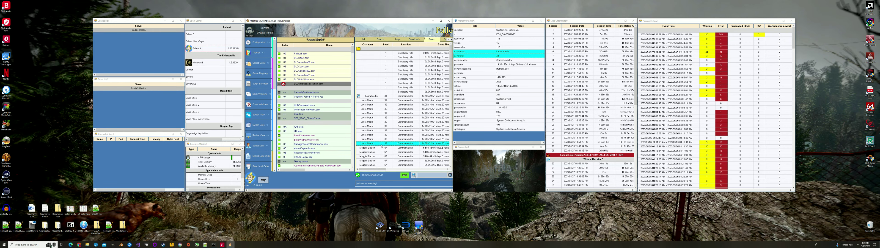
right_click(382, 145)
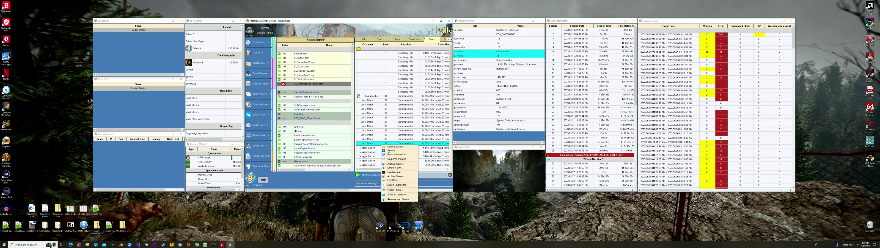
click(398, 199)
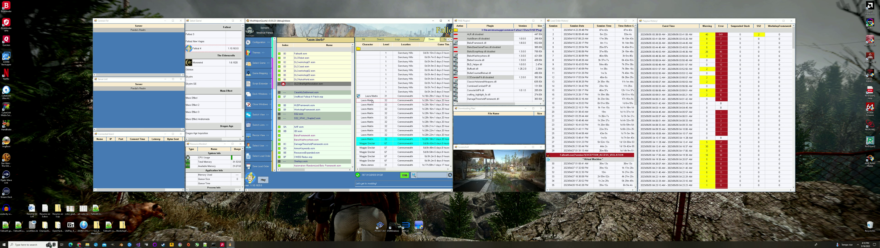
Load the chosen save in ReSaver, dismiss Save Read, and write it back through File
right_click(372, 101)
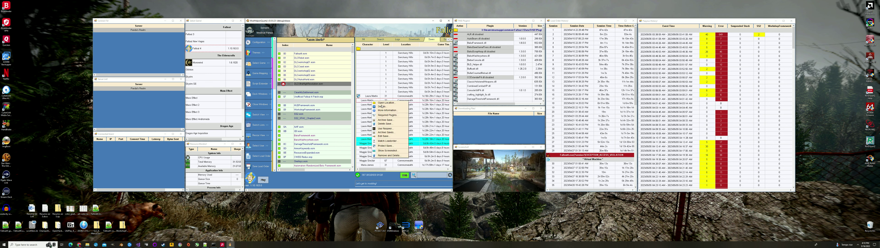
click(389, 129)
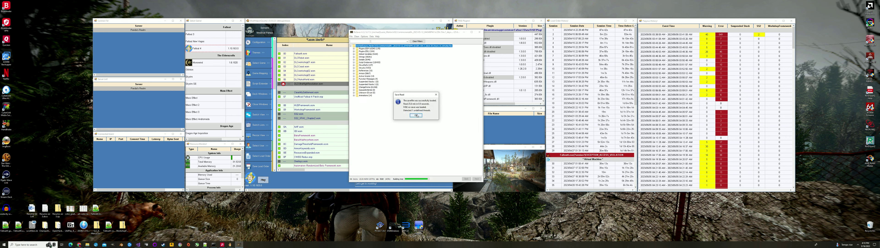
click(416, 115)
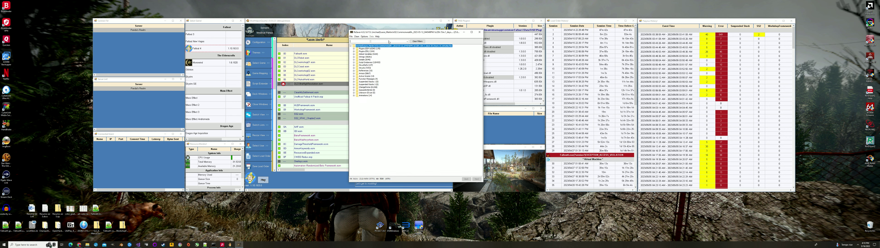
click(351, 36)
Close ReSaver and inspect the newly written saves' screenshots and file name column
click(479, 32)
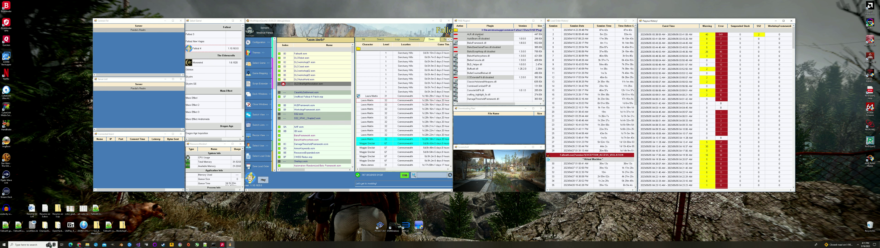
click(399, 130)
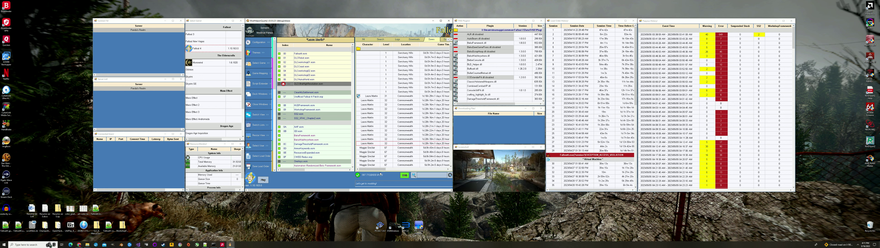
click(373, 101)
drag(376, 170, 419, 169)
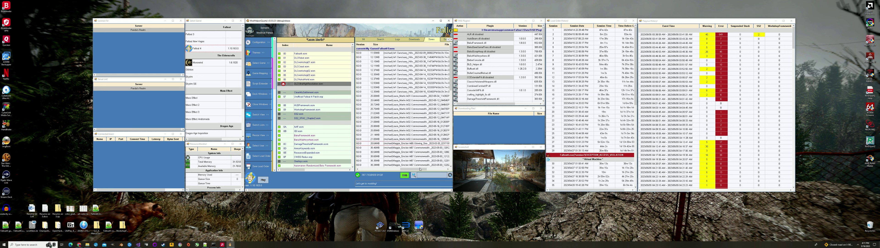
drag(420, 168, 383, 152)
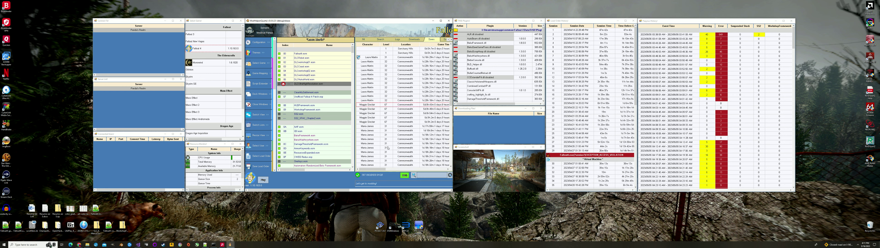
scroll(388, 150, down, 5)
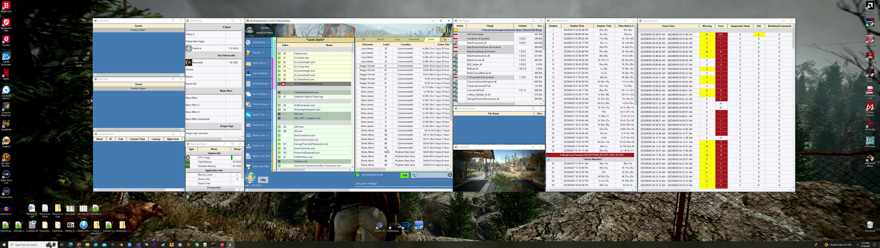
Load another character's save in ReSaver and write it back with File > Save
right_click(373, 144)
click(395, 171)
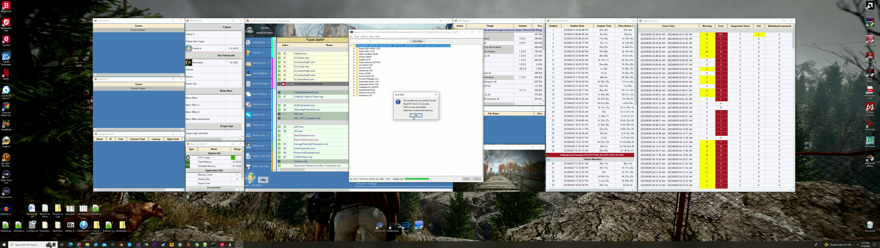
click(351, 37)
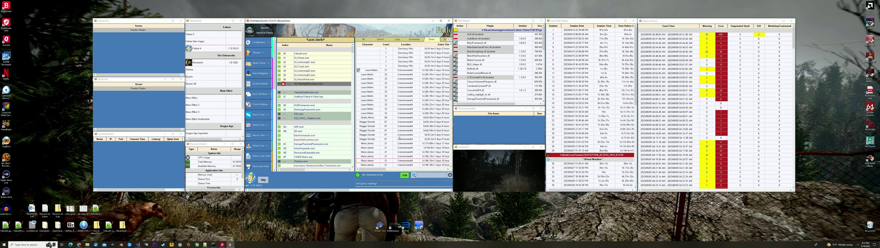
click(375, 115)
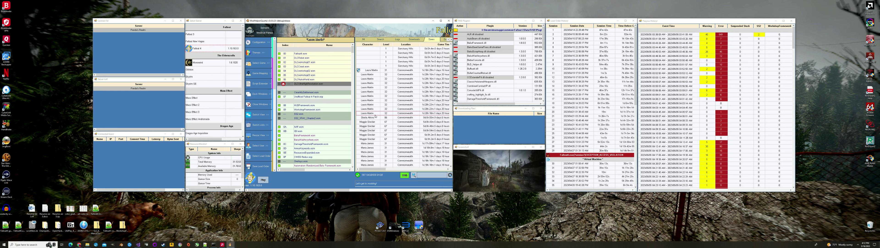
click(373, 109)
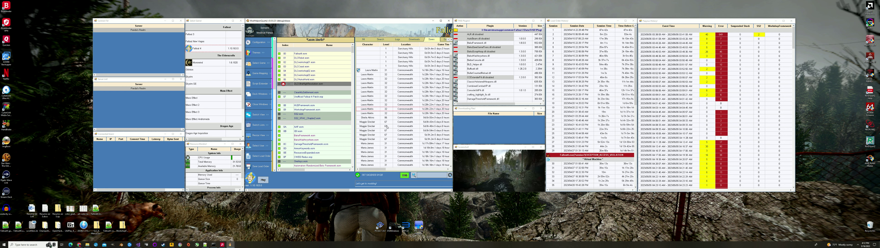
click(374, 117)
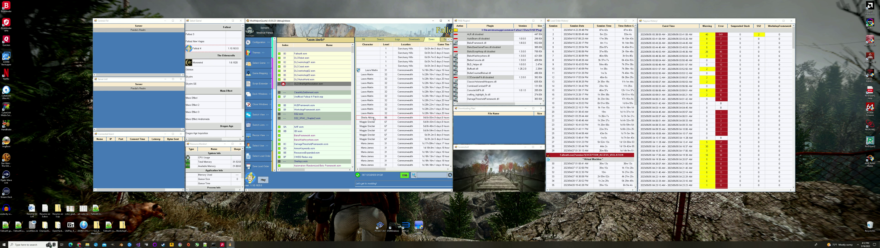
scroll(373, 114, down, 1)
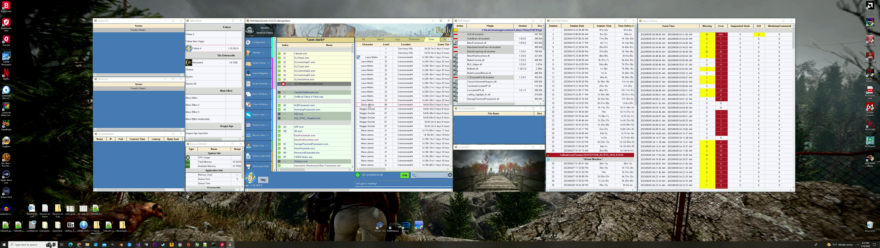
drag(375, 168, 411, 168)
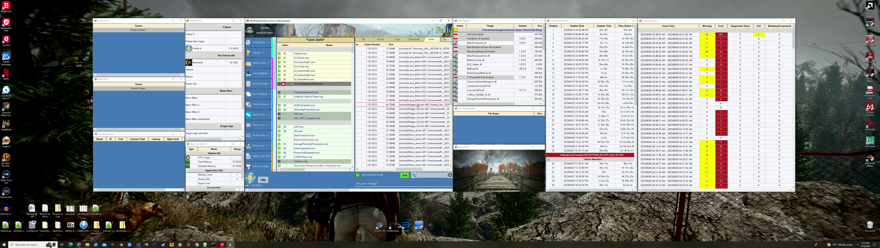
drag(411, 168, 363, 171)
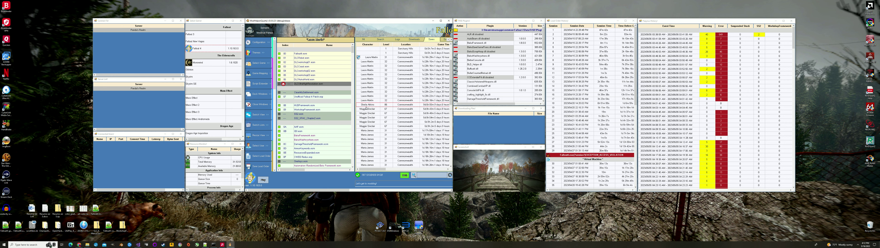
Open the other character's save in HxD and select header bytes 0x19–0x27 holding its name
right_click(375, 105)
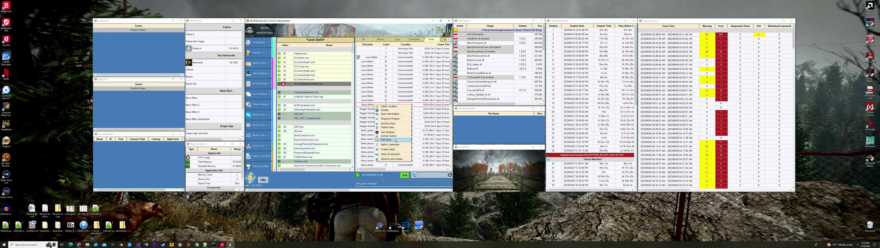
click(395, 140)
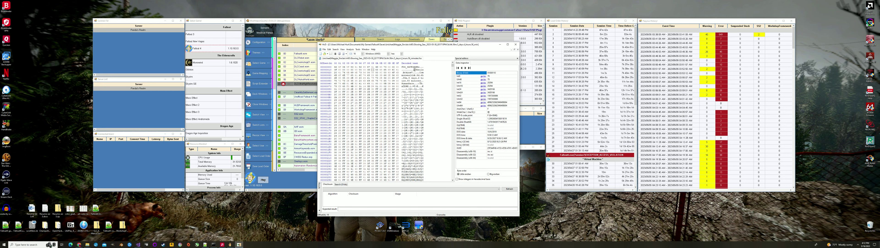
drag(414, 70, 412, 73)
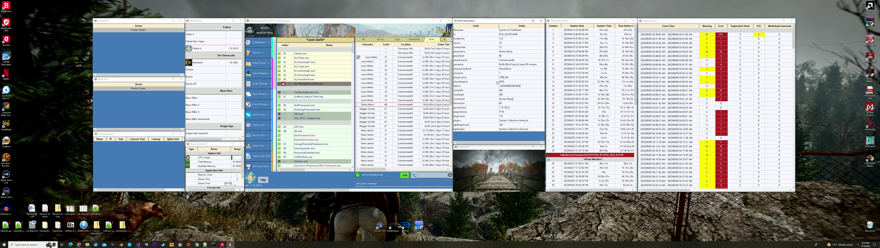
Check the playername and playerlevel rows in the More Information window, then close it
click(511, 51)
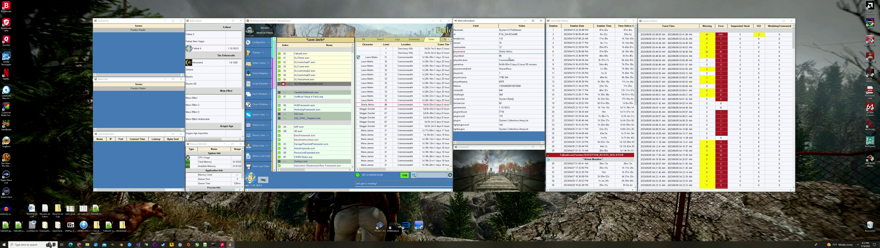
click(506, 57)
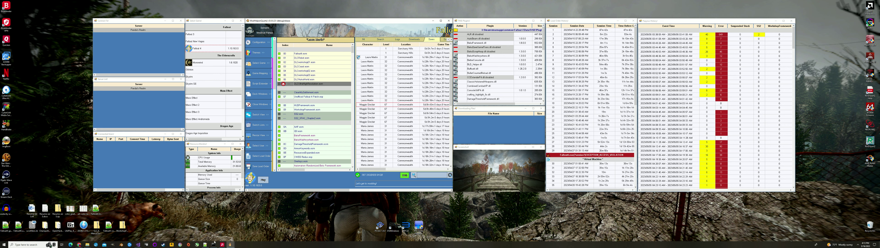
click(222, 245)
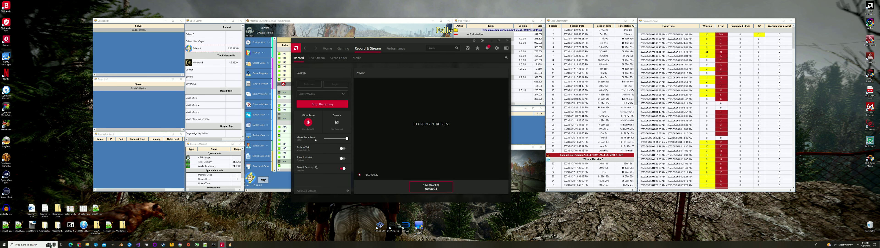